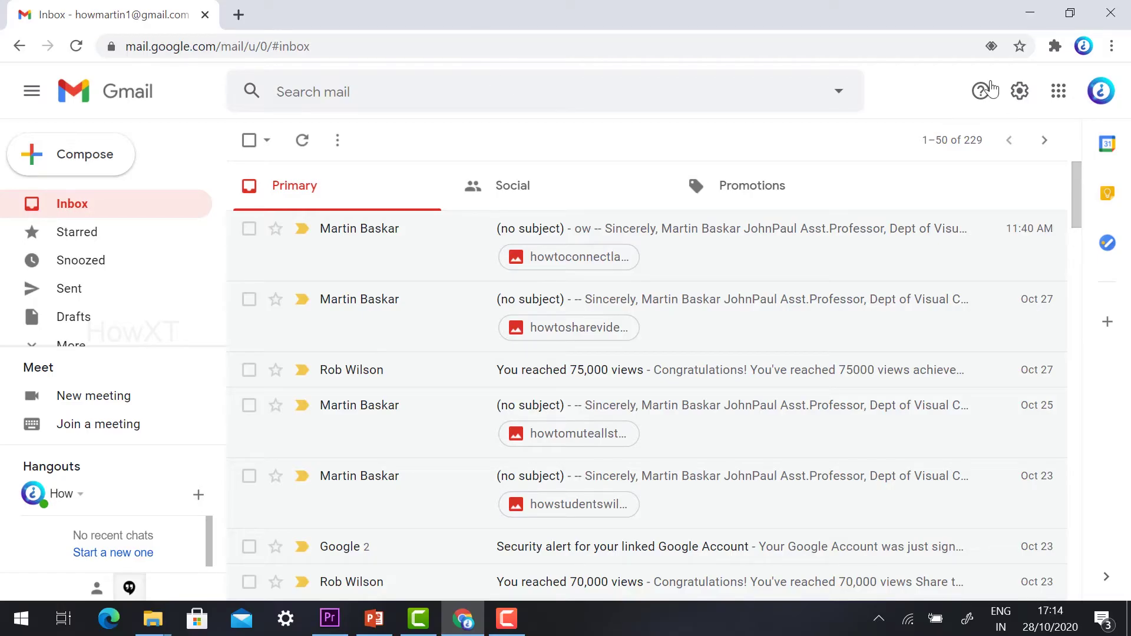
- From Google Drive, create a new blank Google Form
{"action": "left_click", "coordinate": [1061, 94]}
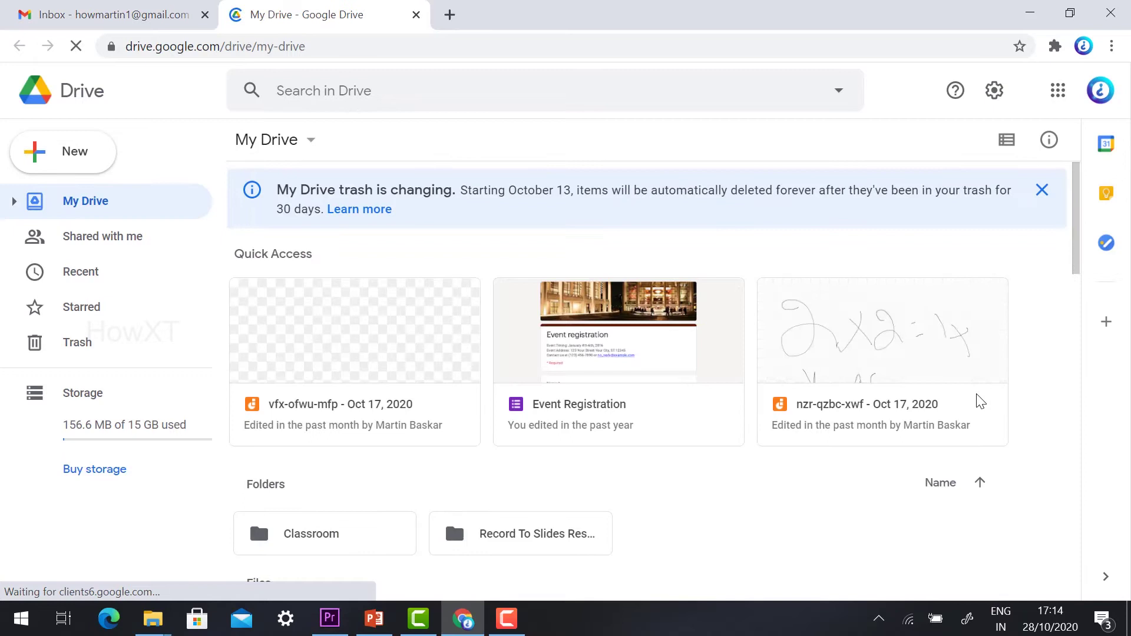
{"action": "left_click", "coordinate": [109, 154]}
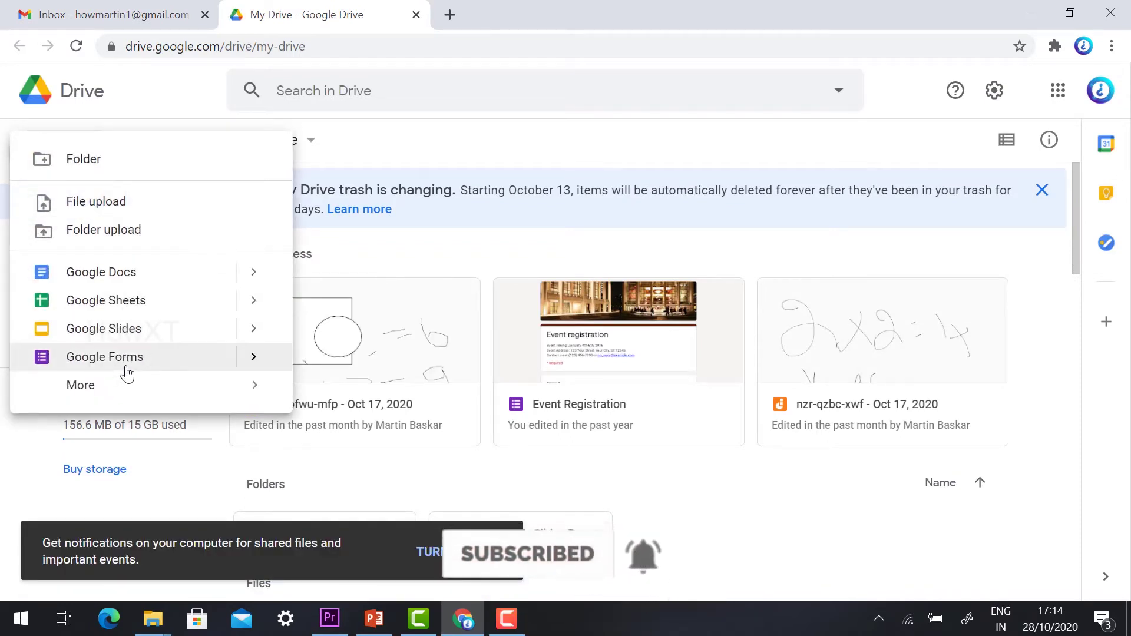
{"action": "left_click", "coordinate": [258, 357]}
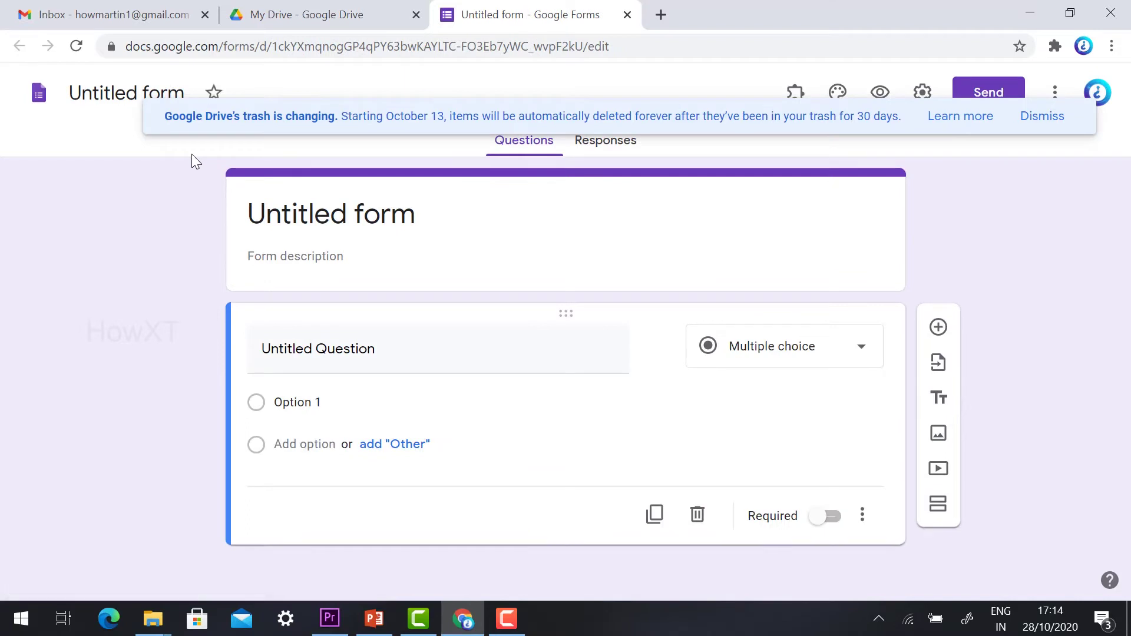
- Title the form 'Basic Test' and make the first question a required 'Name' question
{"action": "left_click", "coordinate": [310, 218]}
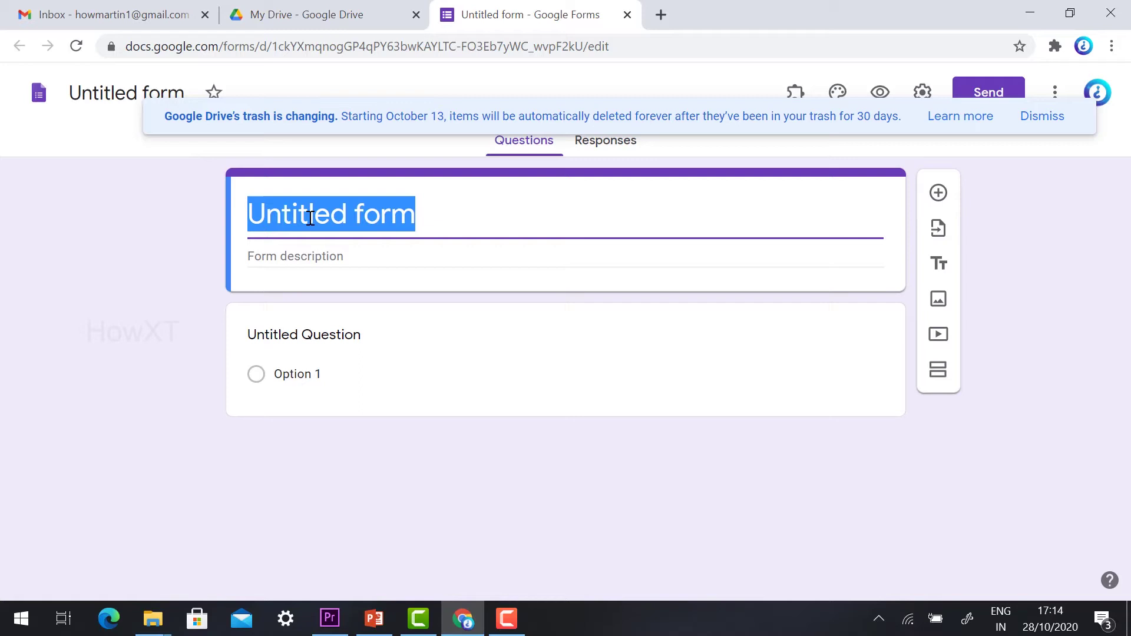
{"action": "type", "text": "Basi"}
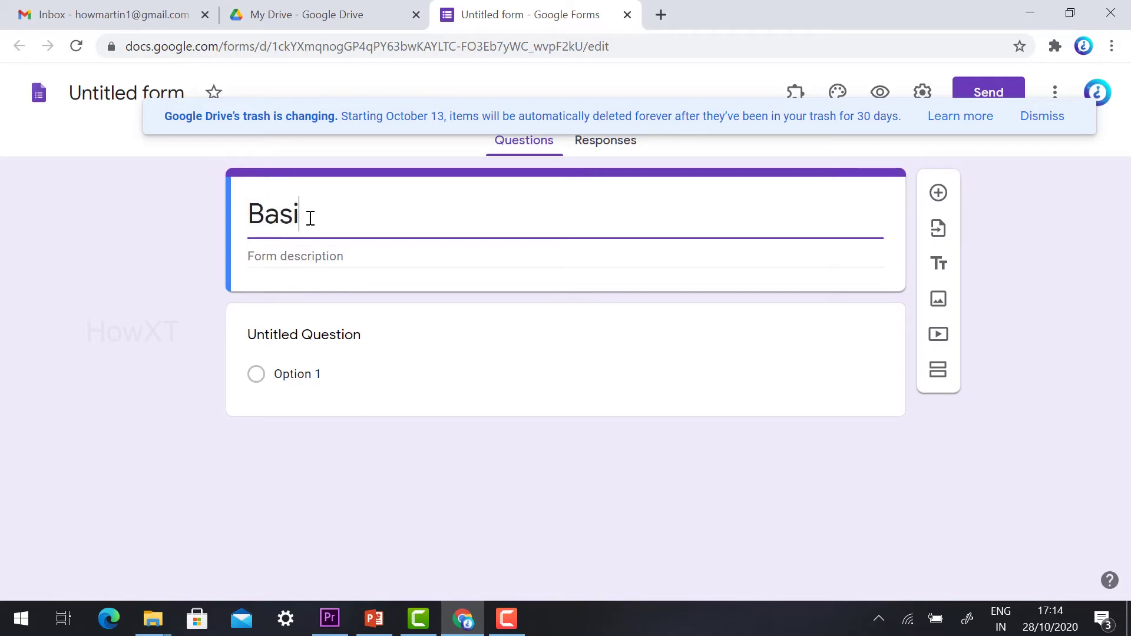
{"action": "type", "text": "c Test"}
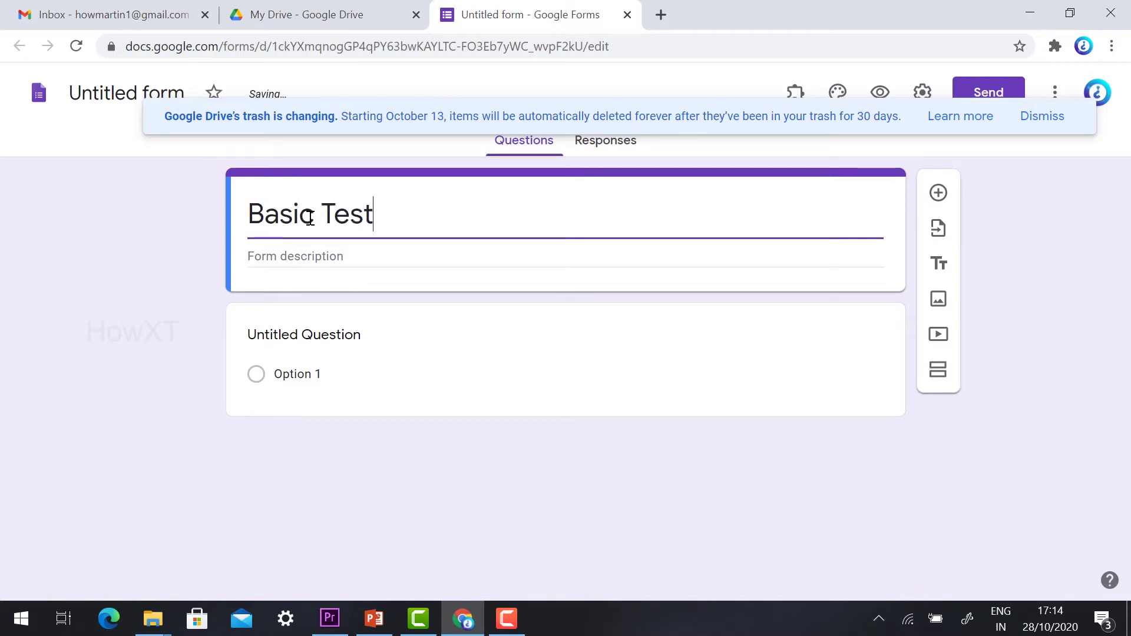
{"action": "left_click", "coordinate": [297, 333]}
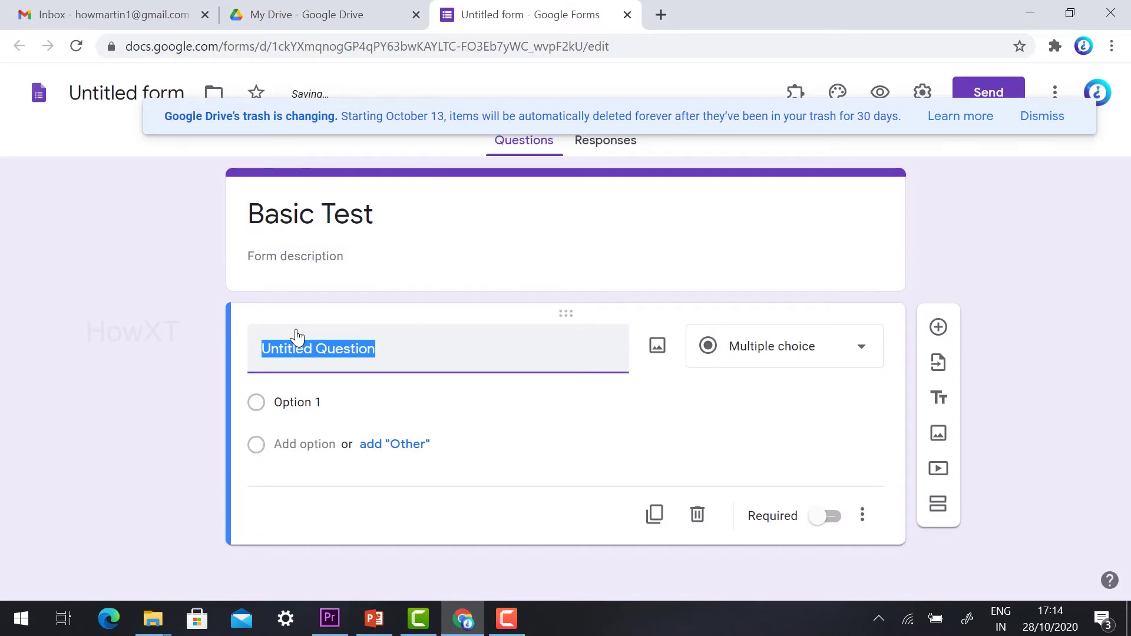
{"action": "type", "text": "Name"}
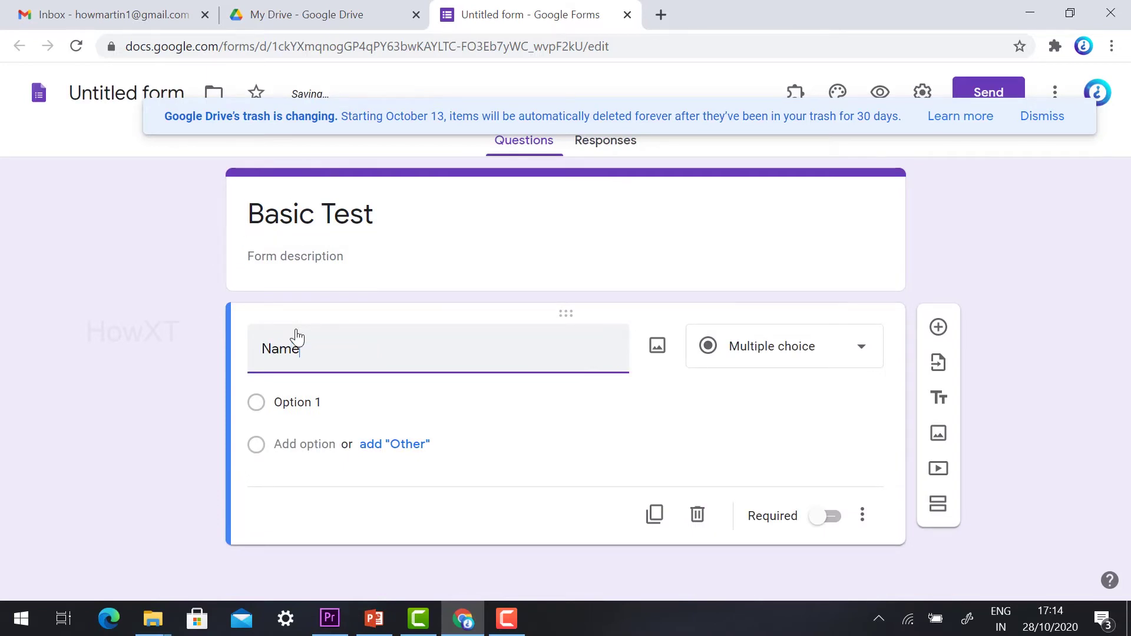
{"action": "left_click", "coordinate": [830, 487]}
- Add a 'Reg No' question below Name and a second section
{"action": "left_click", "coordinate": [938, 327]}
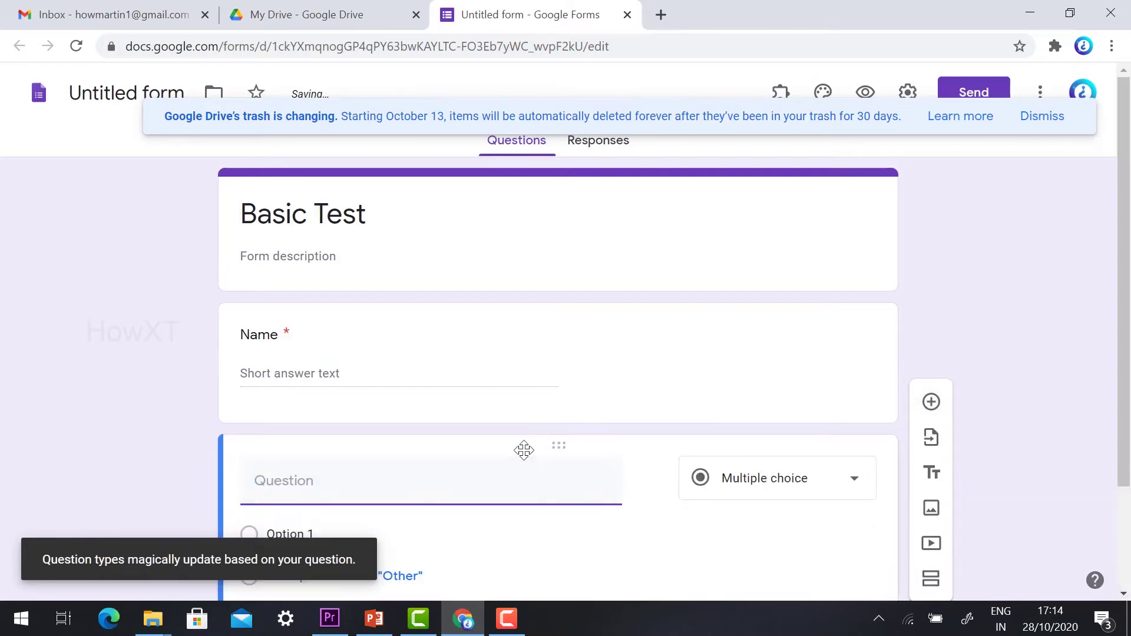
{"action": "type", "text": "Reg No"}
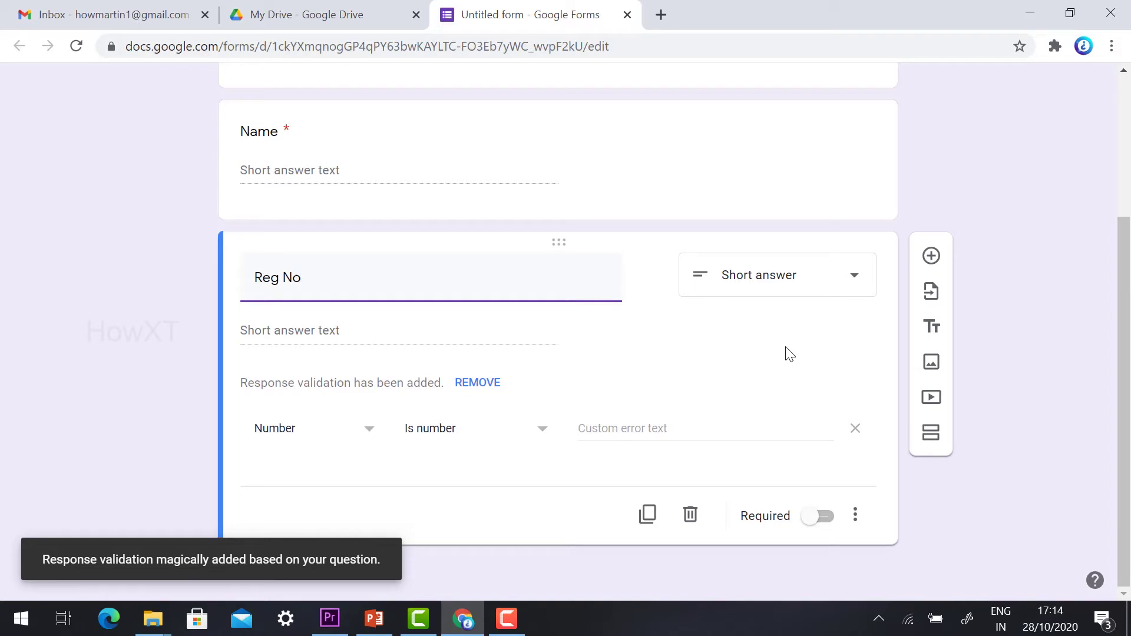
{"action": "left_click", "coordinate": [931, 436]}
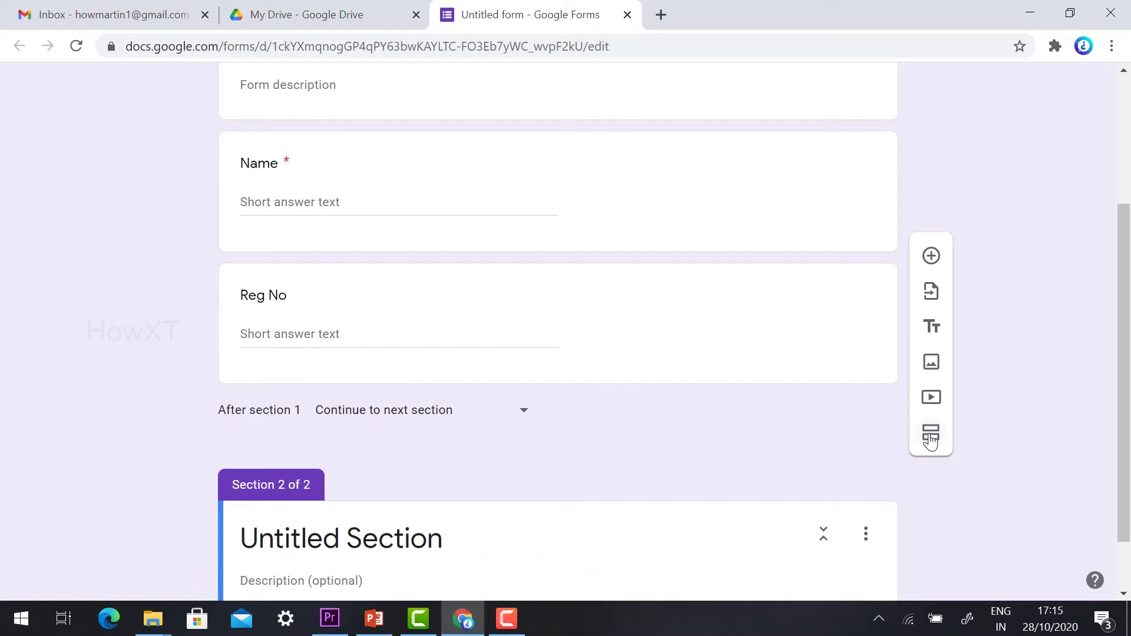
- Title section 2 '2 Marks' with required paragraph questions 'What is values?' and 'Define Social Values'
{"action": "scroll", "coordinate": [930, 440], "scroll_direction": "down", "scroll_amount": 1}
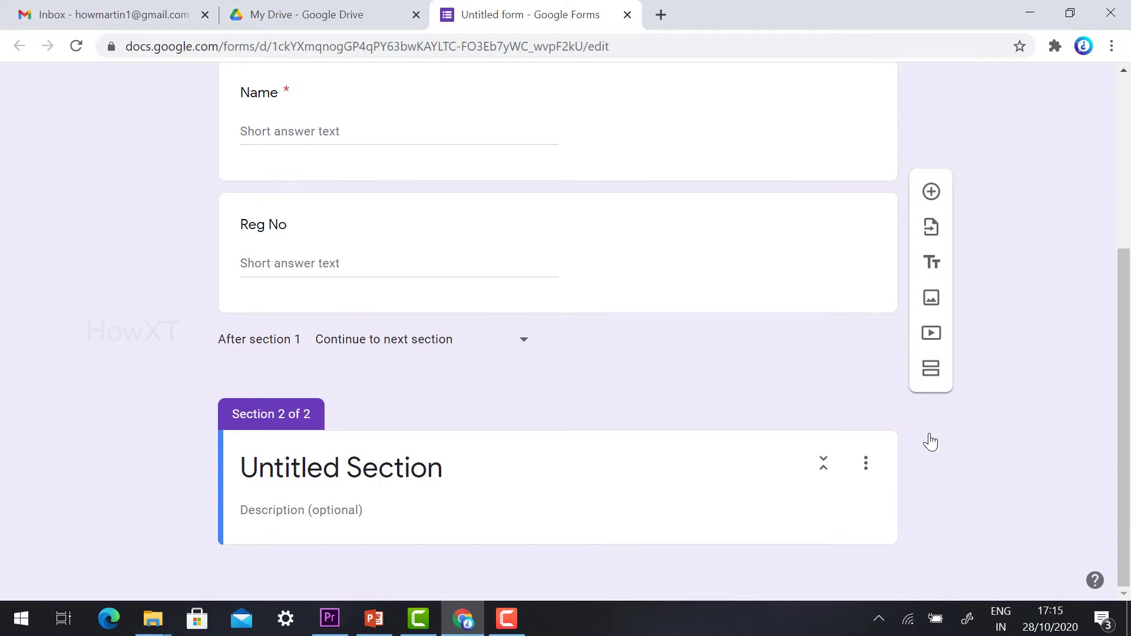
{"action": "left_click", "coordinate": [495, 451]}
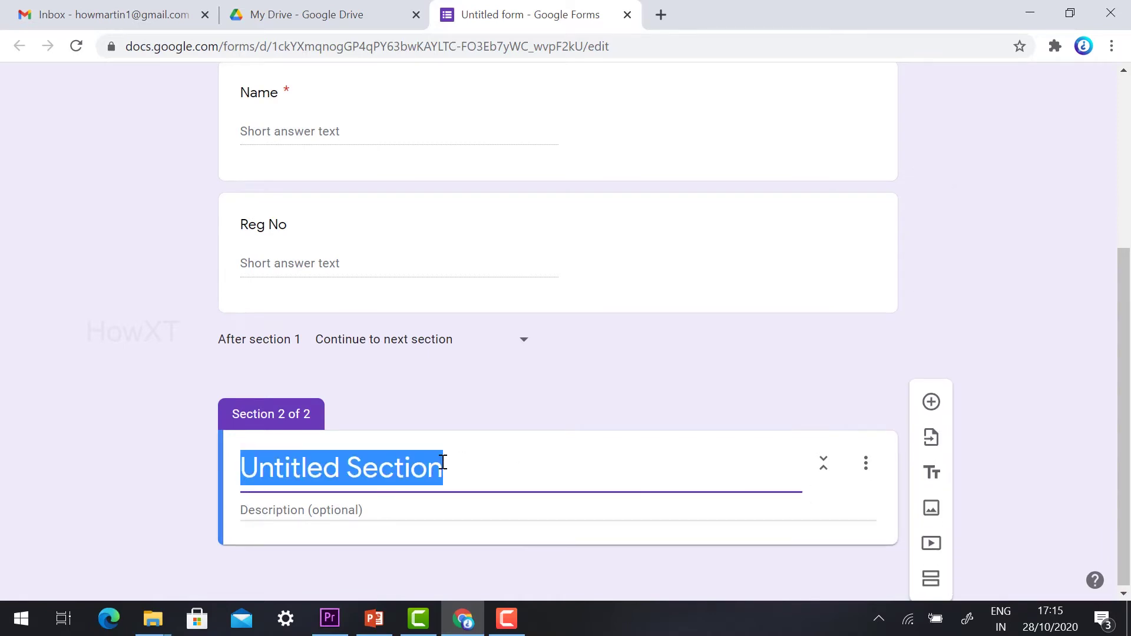
{"action": "type", "text": "2 Marks"}
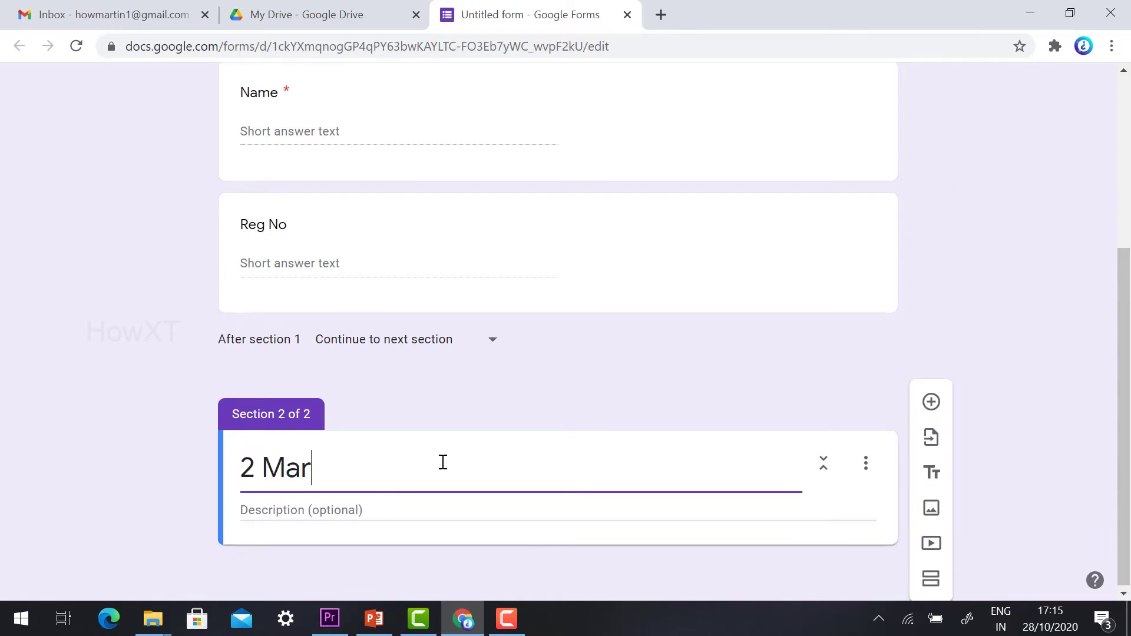
{"action": "left_click", "coordinate": [932, 402]}
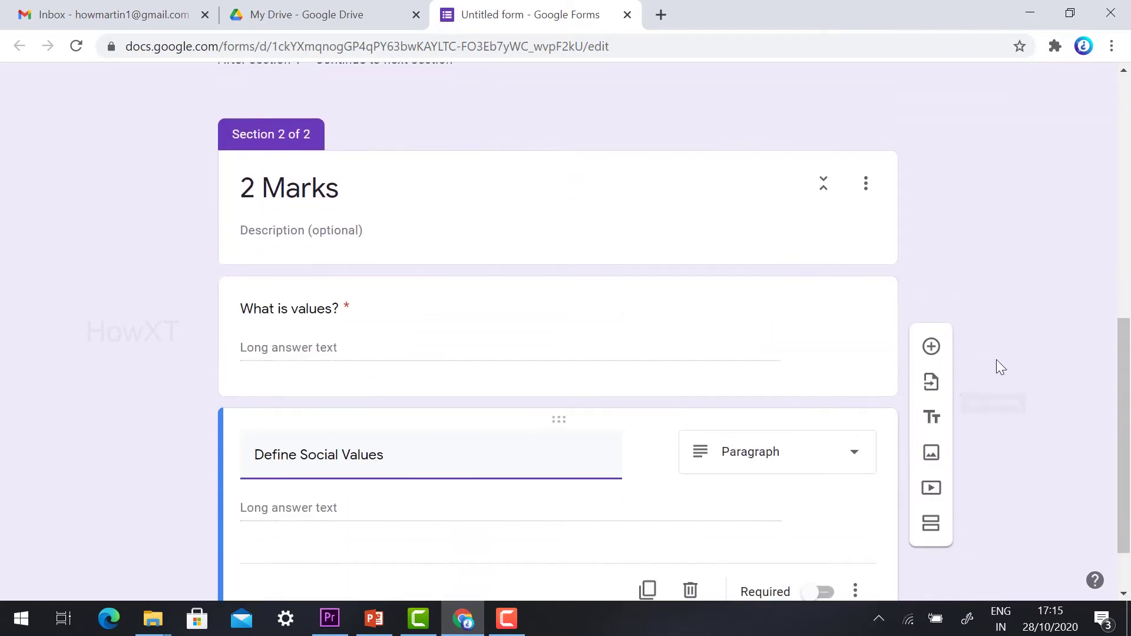
{"action": "left_click", "coordinate": [819, 517]}
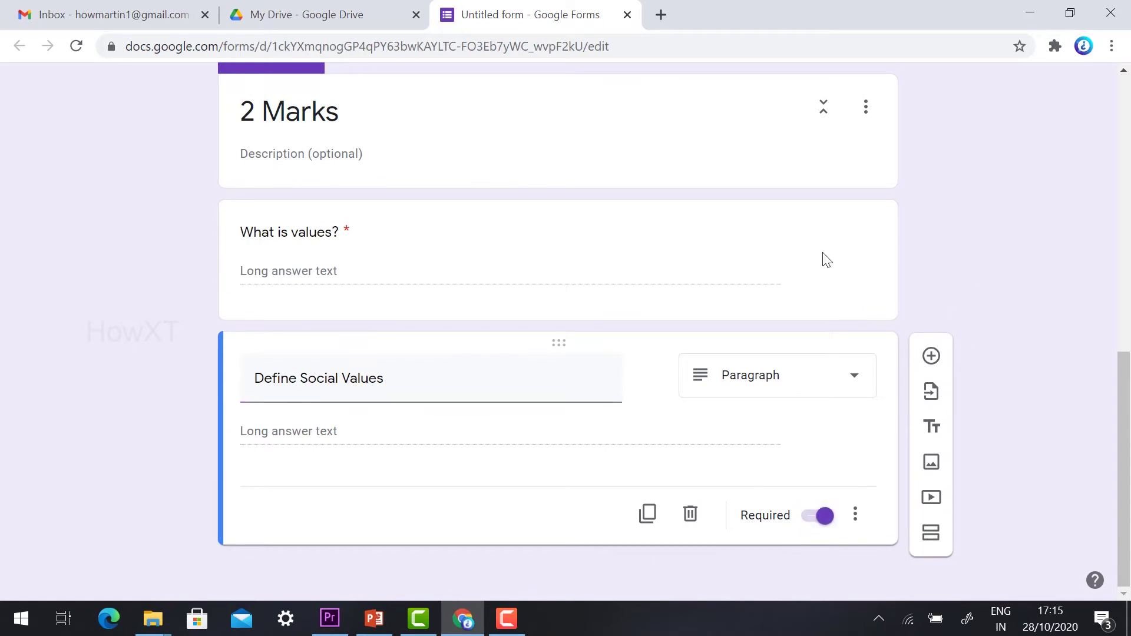
{"action": "scroll", "coordinate": [188, 266], "scroll_direction": "up", "scroll_amount": 9}
{"action": "scroll", "coordinate": [189, 263], "scroll_direction": "up", "scroll_amount": 2}
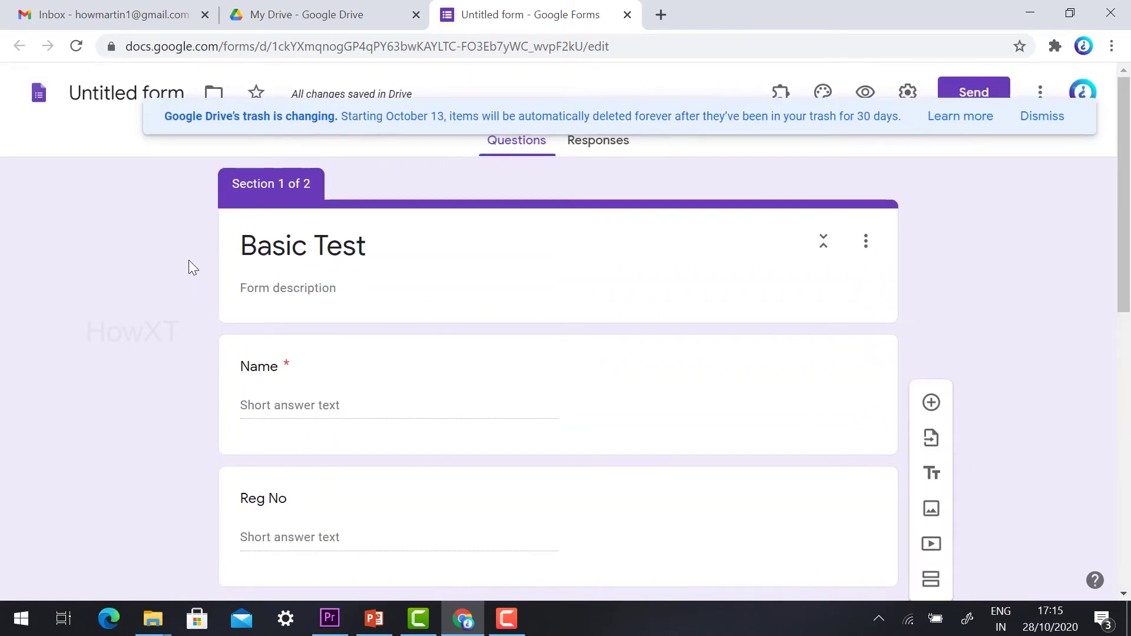
{"action": "left_click", "coordinate": [1038, 118]}
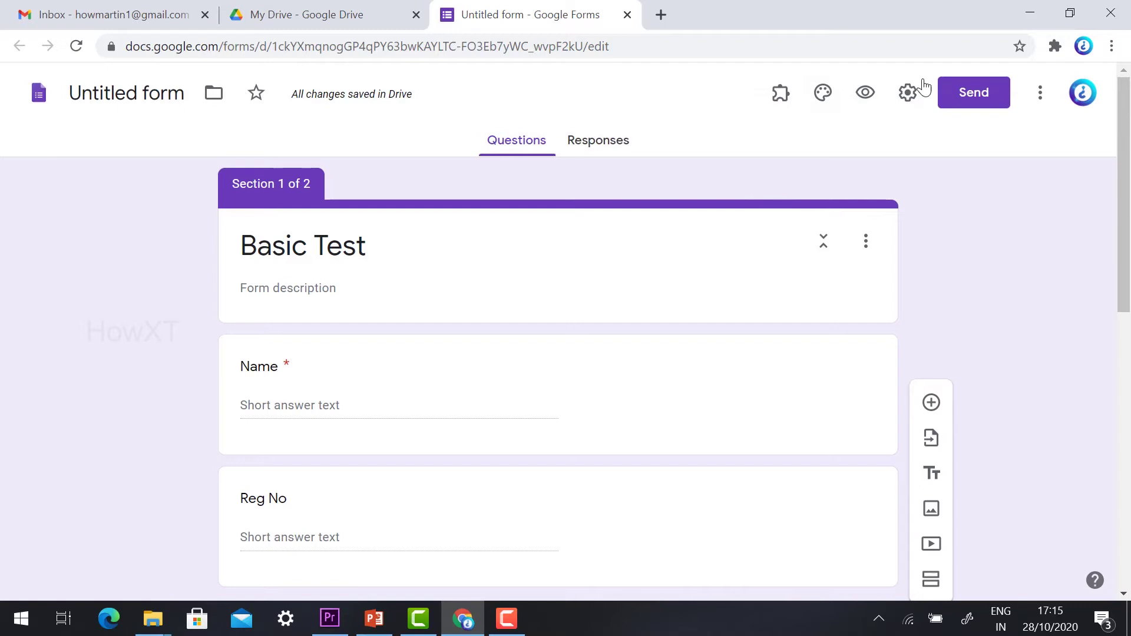
{"action": "left_click", "coordinate": [907, 93]}
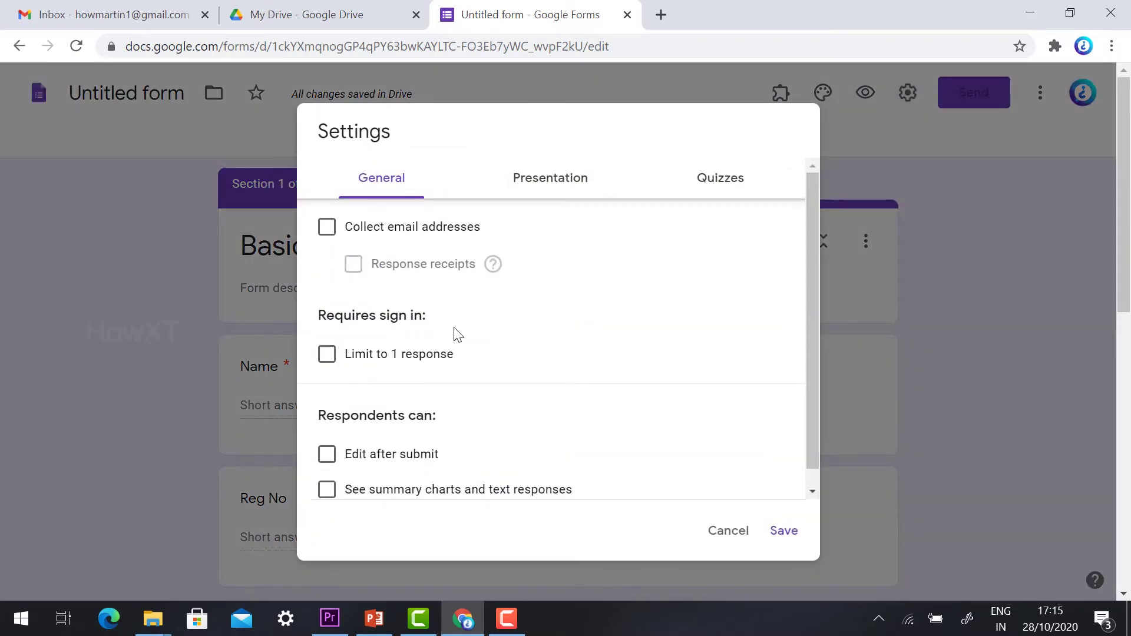
{"action": "left_click", "coordinate": [324, 232]}
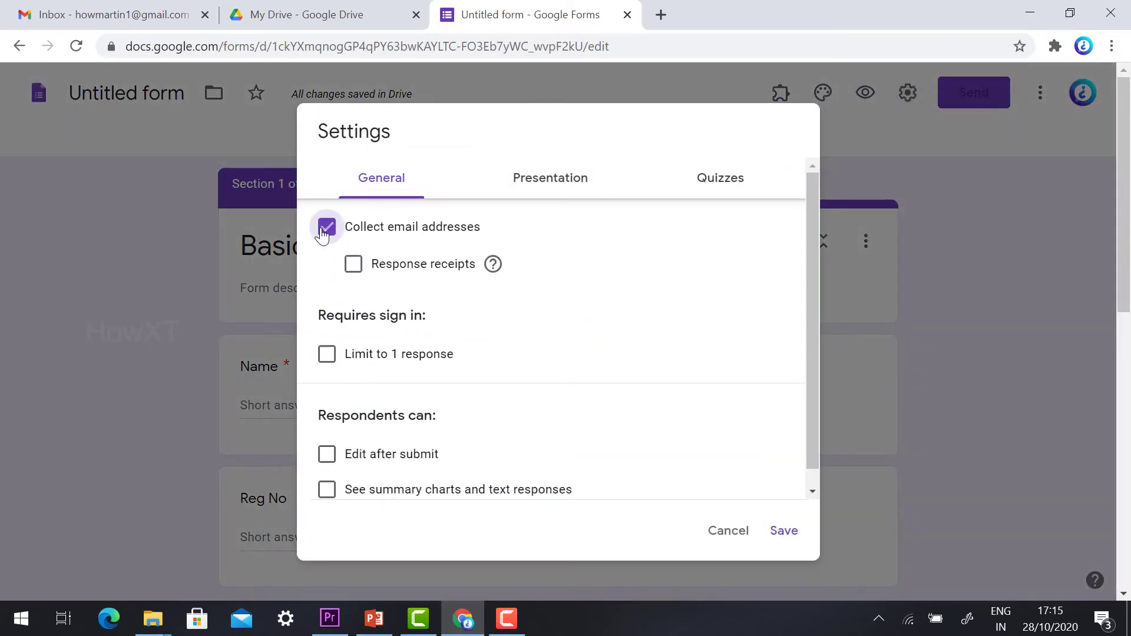
{"action": "left_click", "coordinate": [326, 355]}
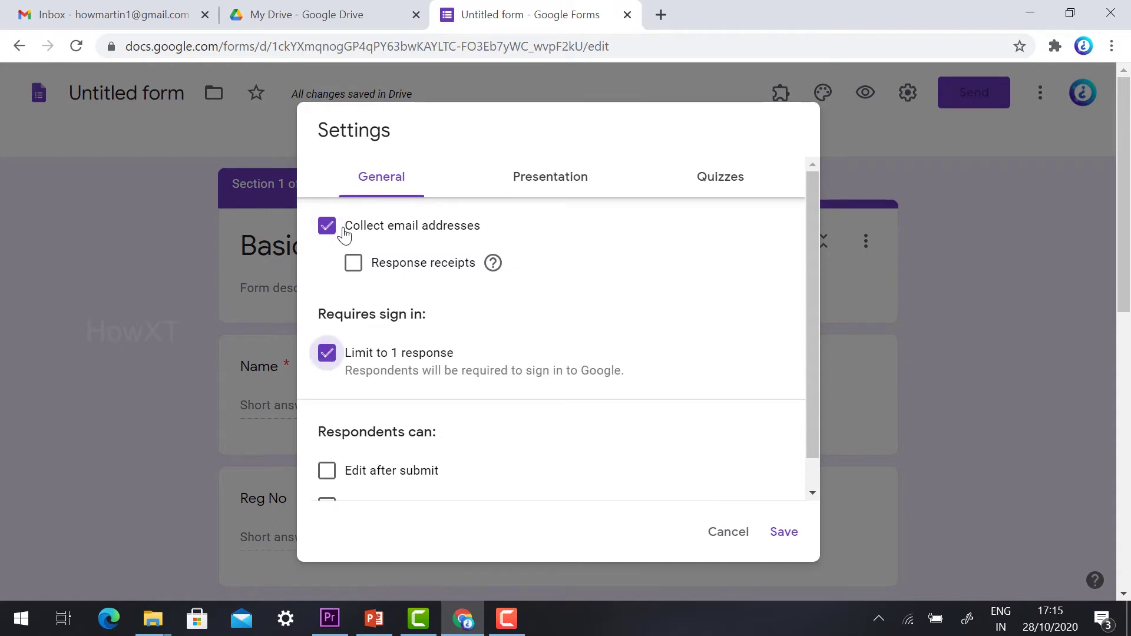
{"action": "left_click", "coordinate": [788, 537]}
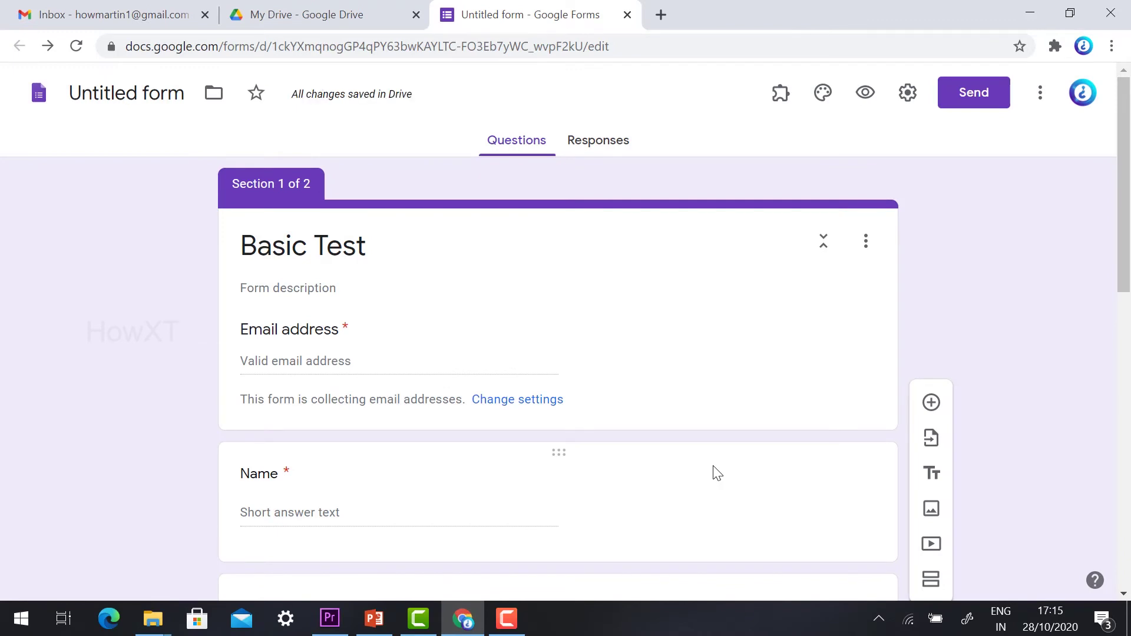
{"action": "scroll", "coordinate": [469, 242], "scroll_direction": "down", "scroll_amount": 5}
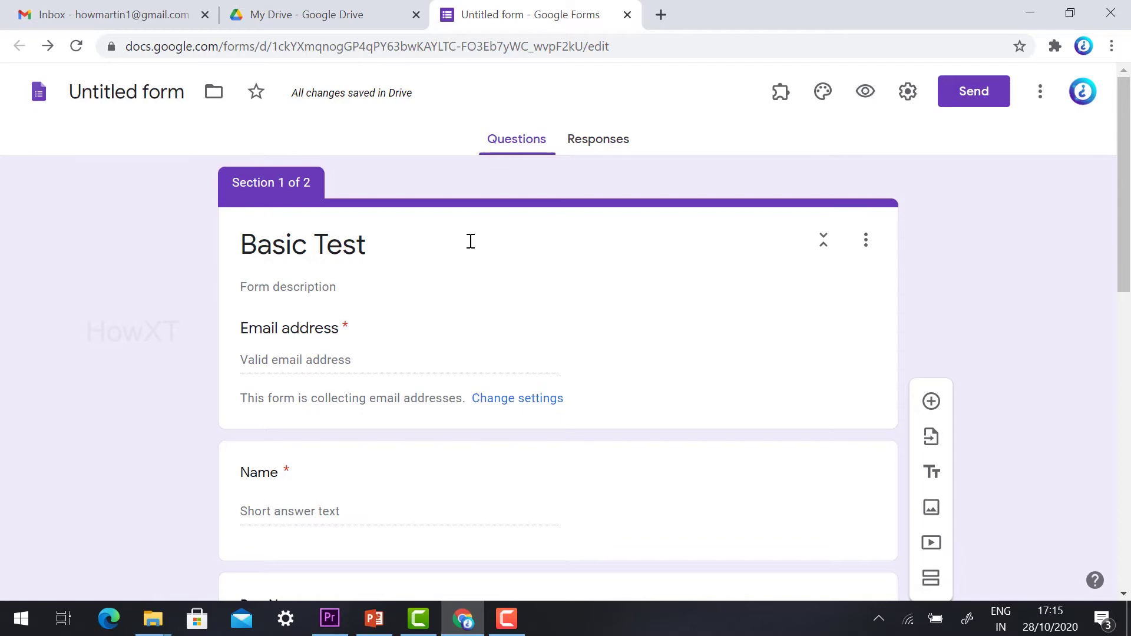
{"action": "scroll", "coordinate": [473, 248], "scroll_direction": "up", "scroll_amount": 5}
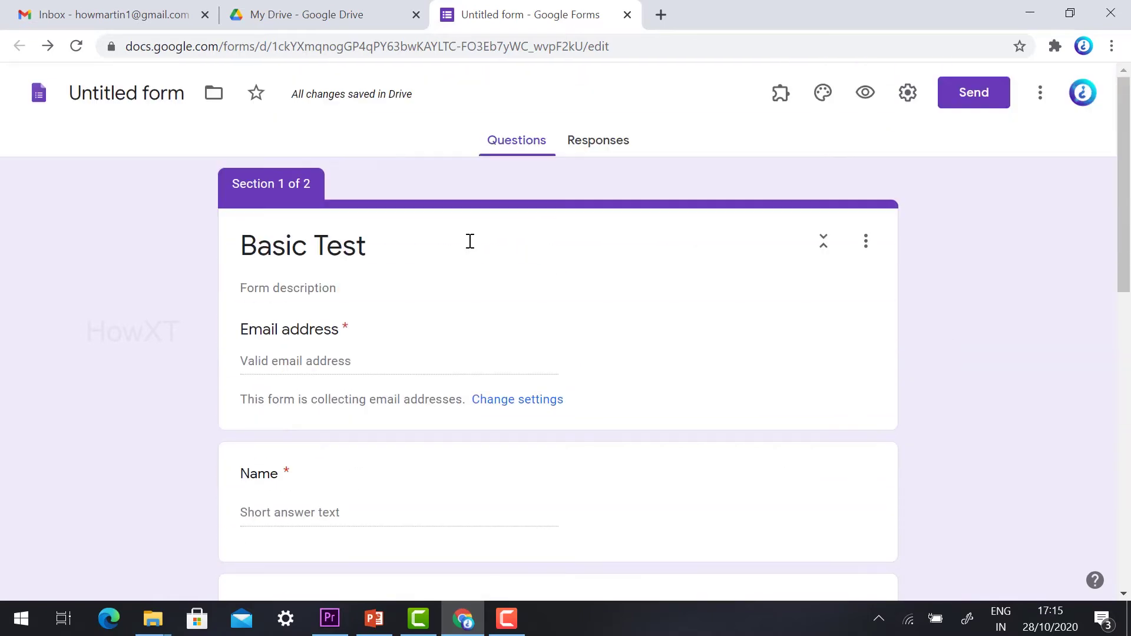
- Preview the Basic Test form, trying the Email, Name and Reg No fields, then return to the editor
{"action": "left_click", "coordinate": [868, 94]}
{"action": "scroll", "coordinate": [412, 268], "scroll_direction": "down", "scroll_amount": 3}
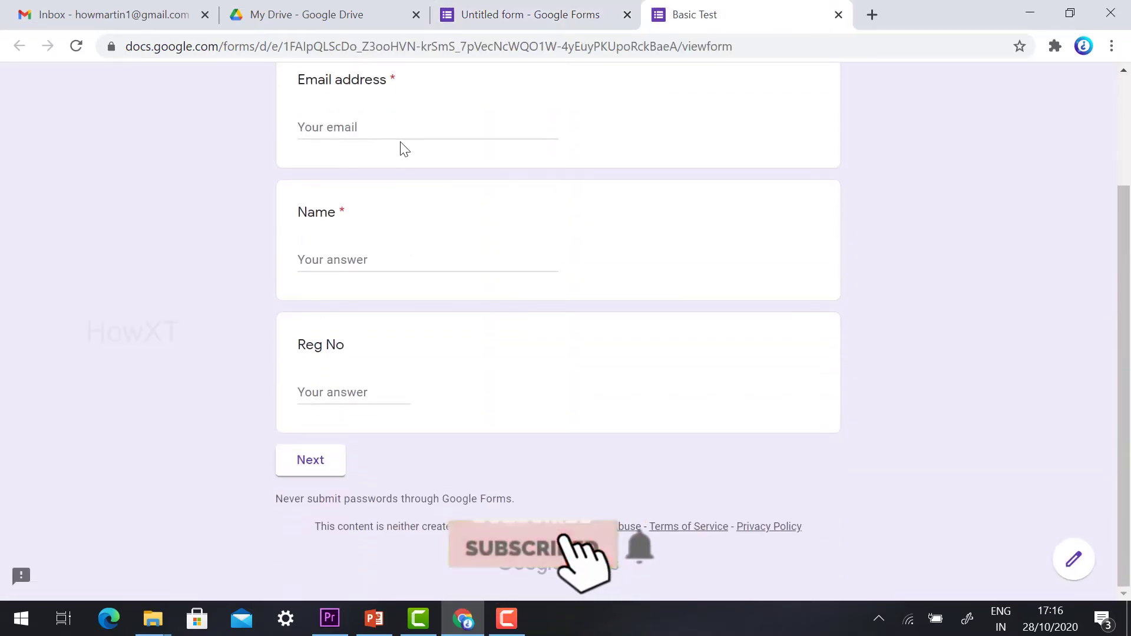
{"action": "left_click", "coordinate": [366, 137]}
{"action": "left_click", "coordinate": [328, 288]}
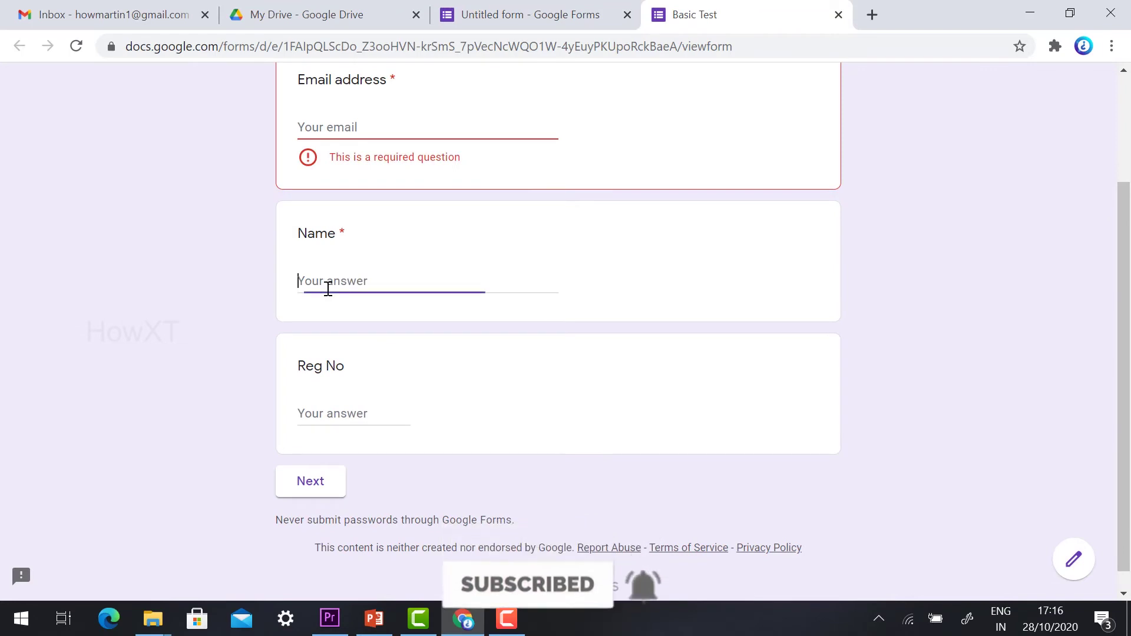
{"action": "left_click", "coordinate": [319, 418]}
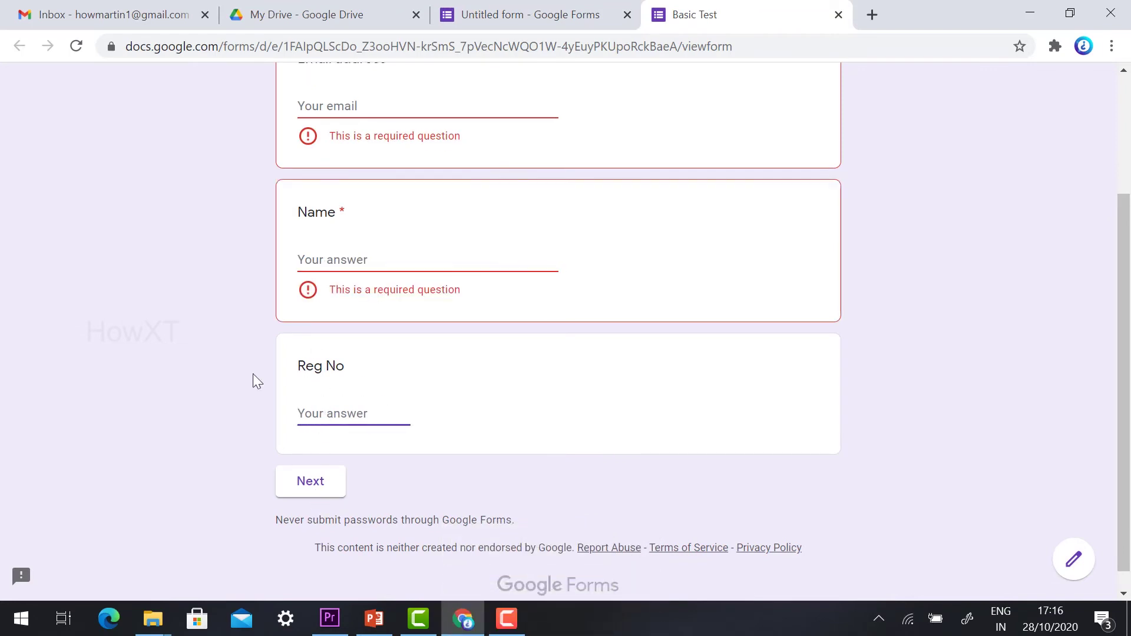
{"action": "scroll", "coordinate": [360, 354], "scroll_direction": "up", "scroll_amount": 3}
{"action": "left_click", "coordinate": [569, 10]}
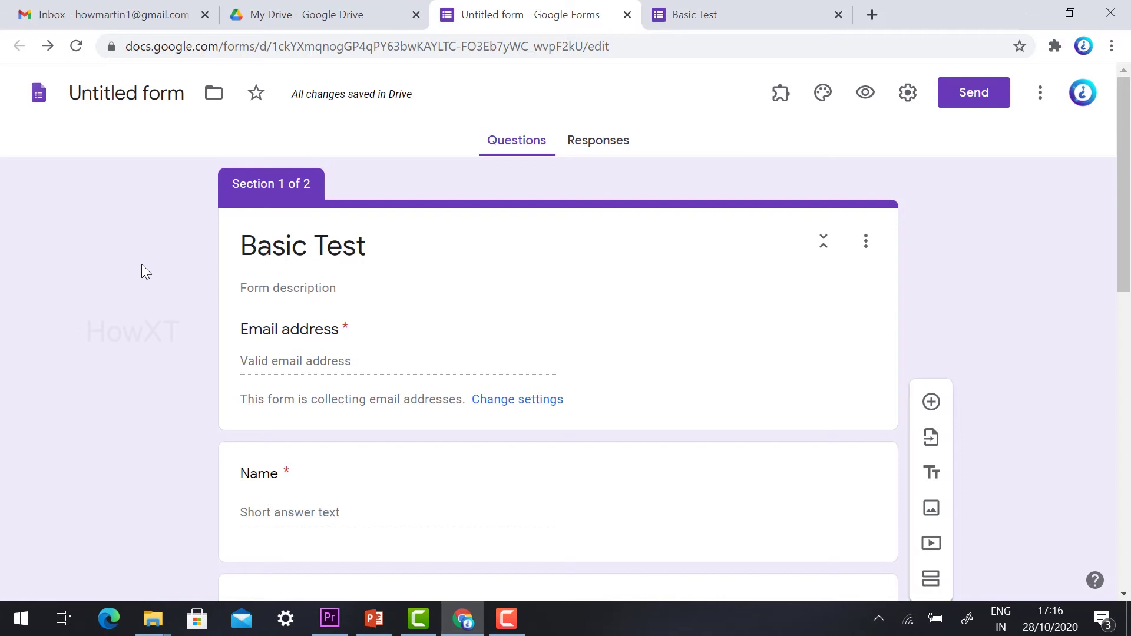
- Close the preview, turn off Accepting responses, and write the respondent message 'The Test Time Ended'
{"action": "left_click", "coordinate": [817, 8]}
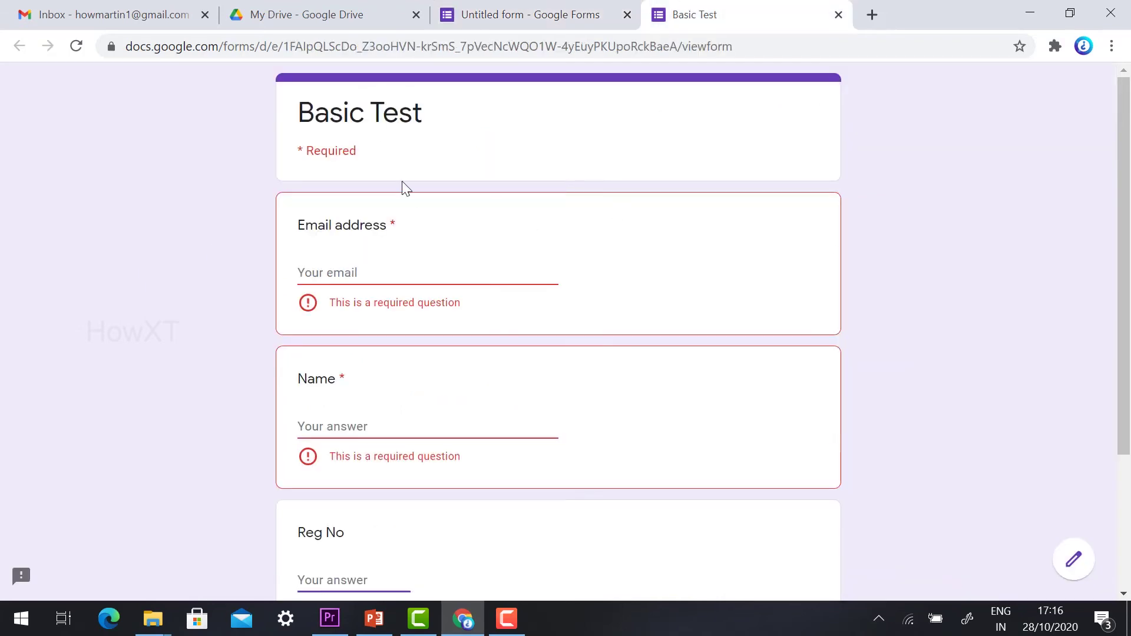
{"action": "left_click", "coordinate": [843, 15]}
{"action": "left_click", "coordinate": [598, 147]}
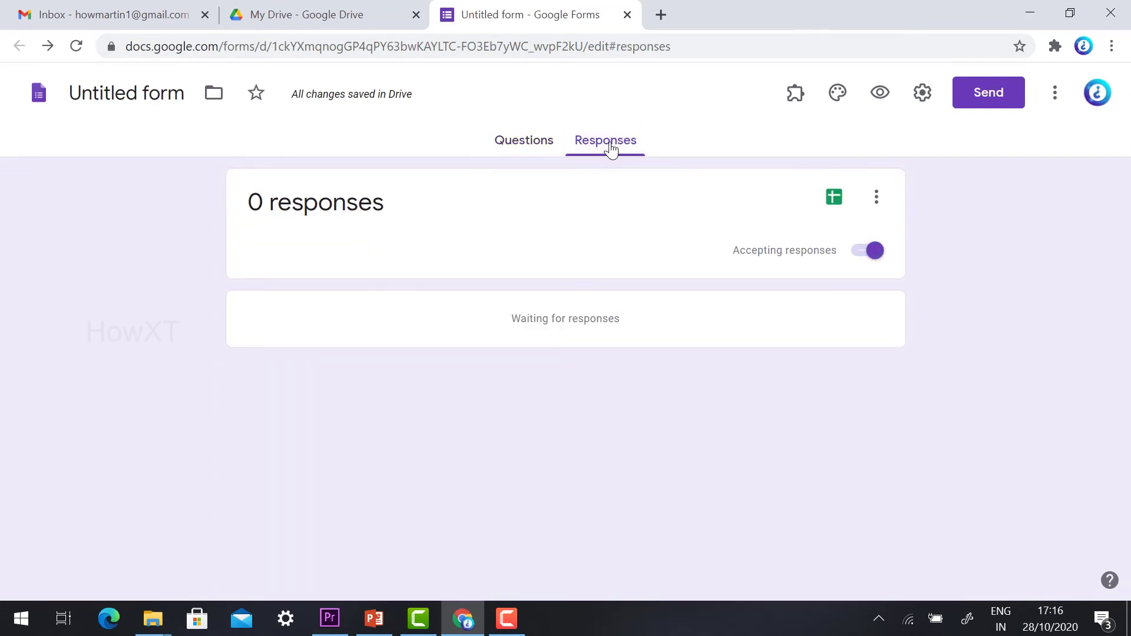
{"action": "left_click", "coordinate": [873, 259]}
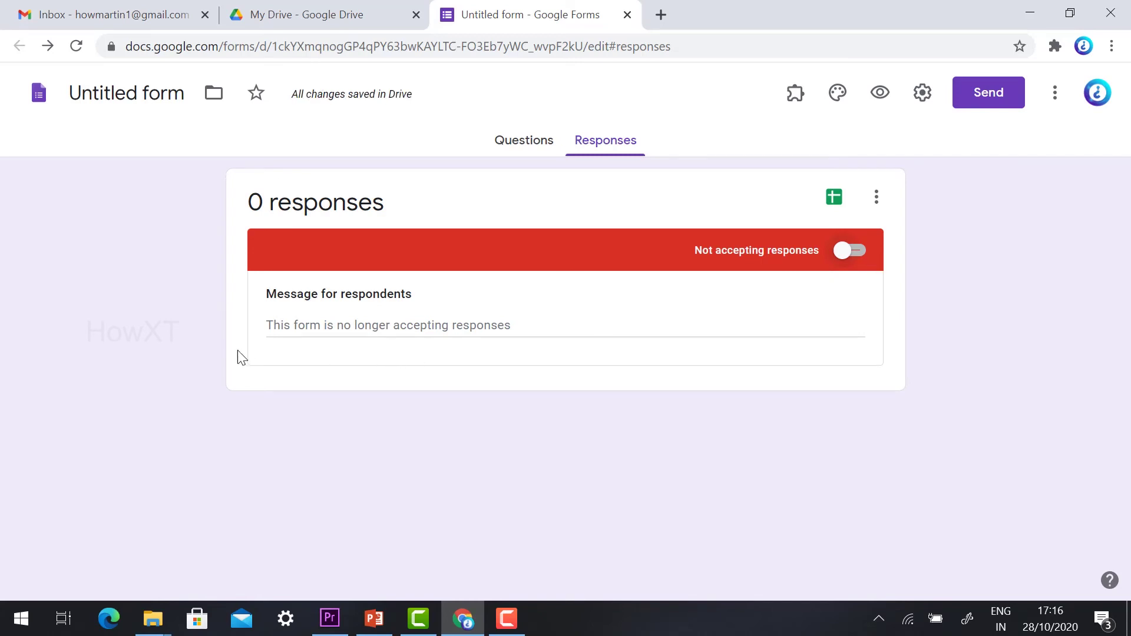
{"action": "left_click", "coordinate": [310, 323]}
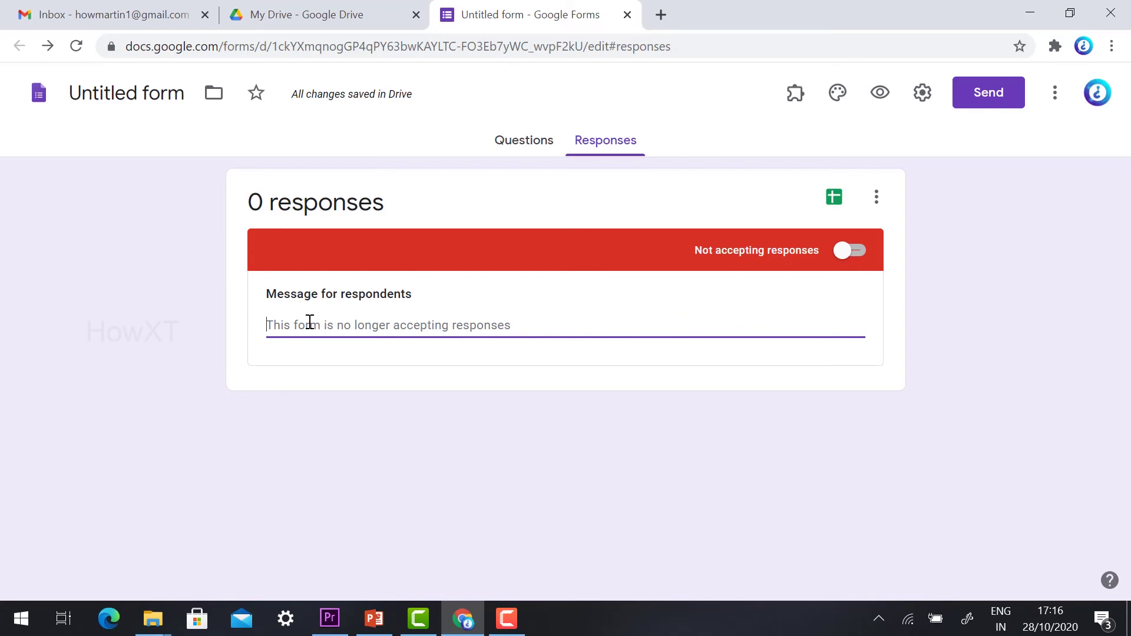
{"action": "type", "text": "The T"}
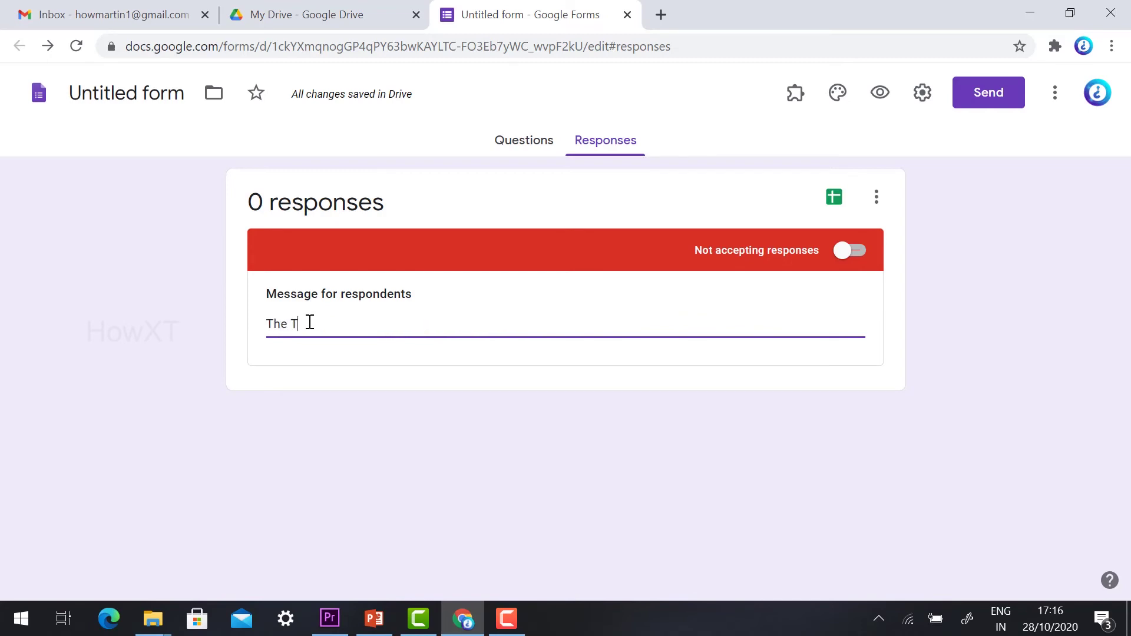
{"action": "type", "text": "est Time"}
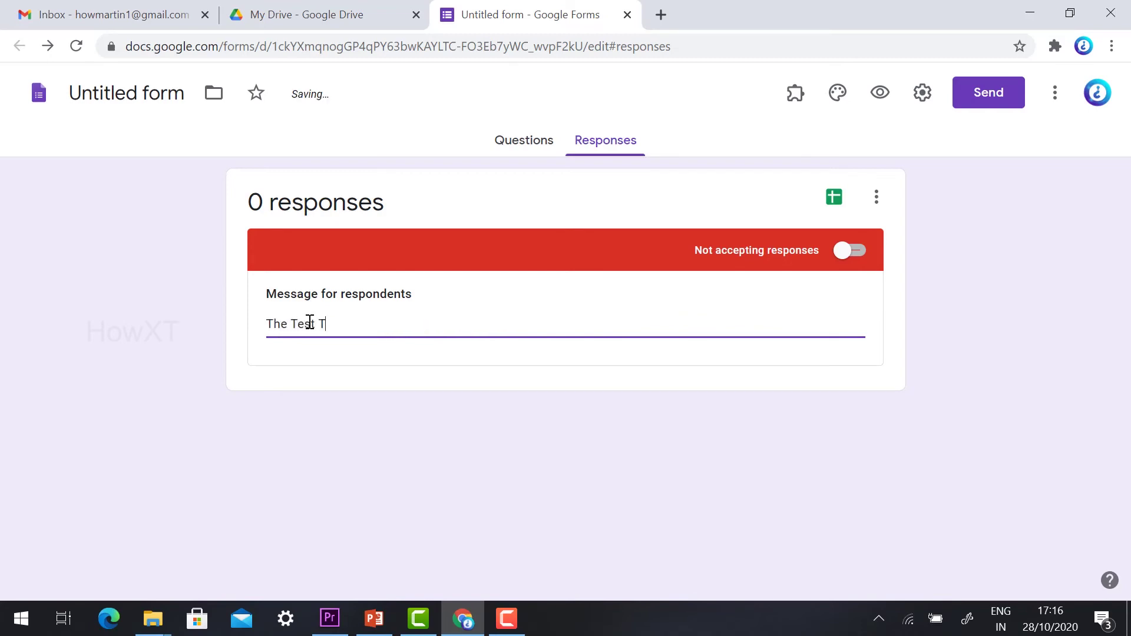
{"action": "type", "text": " Ended"}
- Toggle Accepting responses on and off again, then preview the closed page showing 'The Test Time Ended'
{"action": "left_click", "coordinate": [144, 346]}
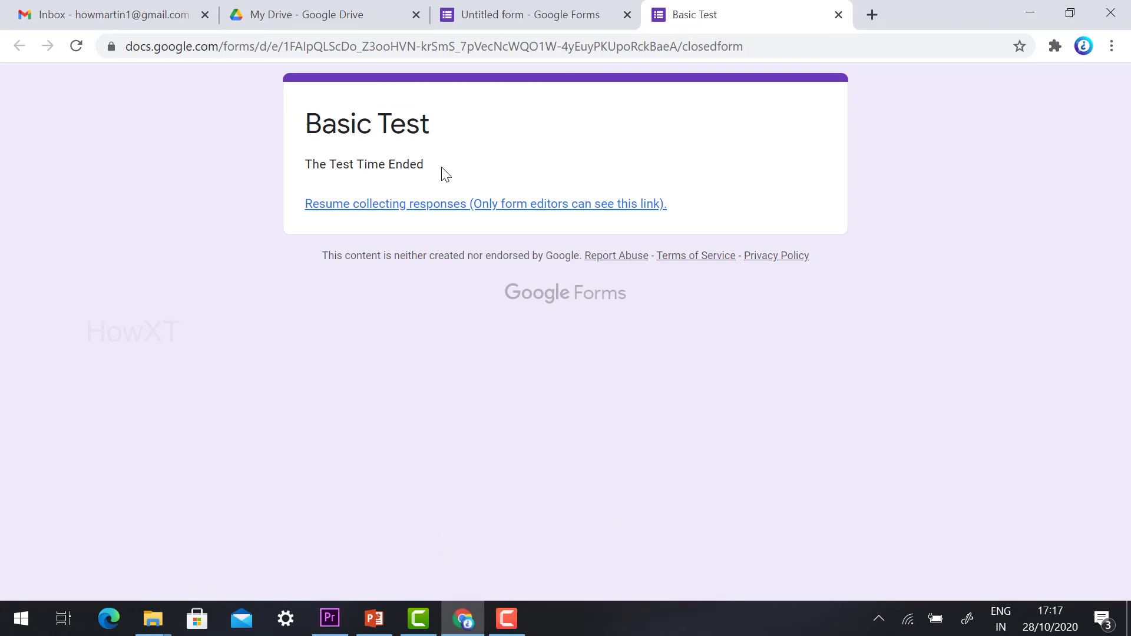
{"action": "left_click", "coordinate": [839, 14]}
{"action": "left_click", "coordinate": [844, 252]}
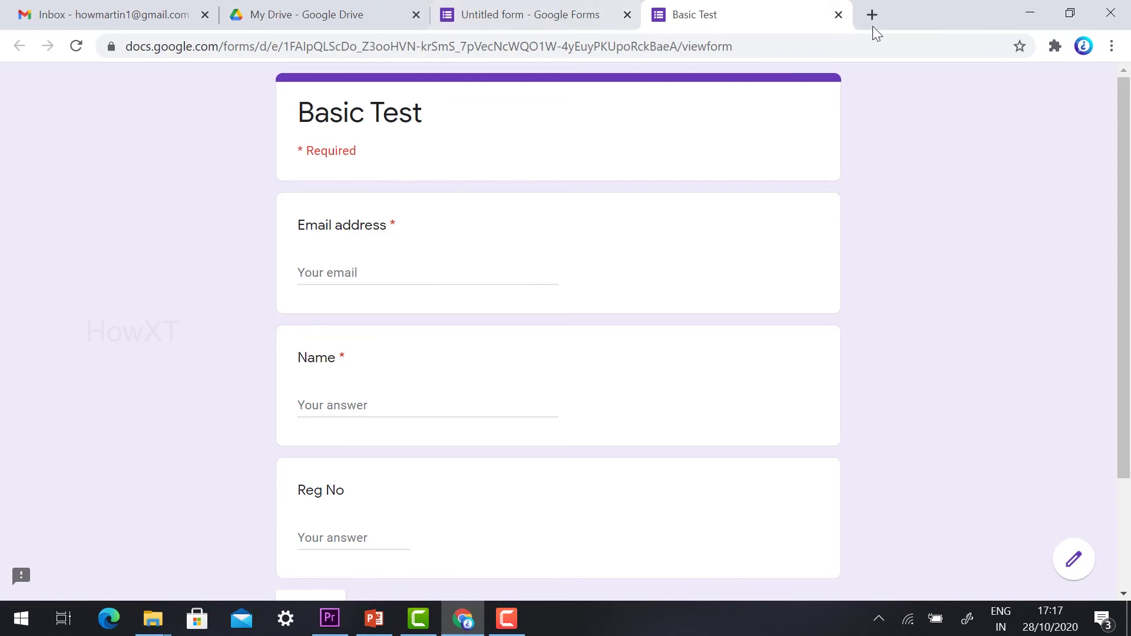
{"action": "left_click", "coordinate": [838, 15]}
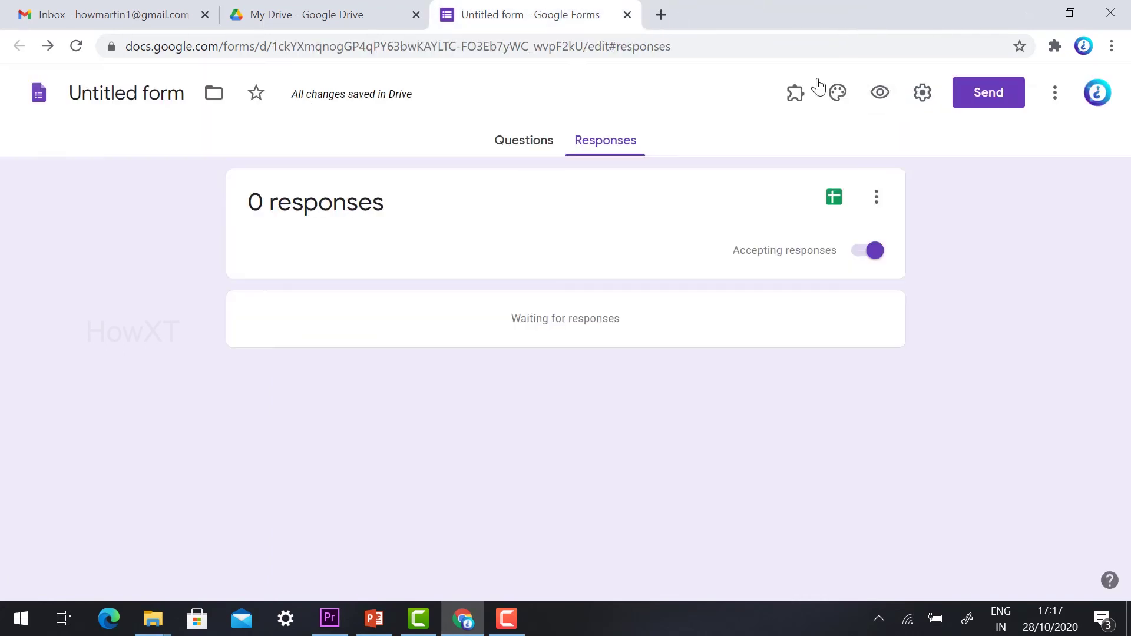
{"action": "left_click", "coordinate": [875, 252]}
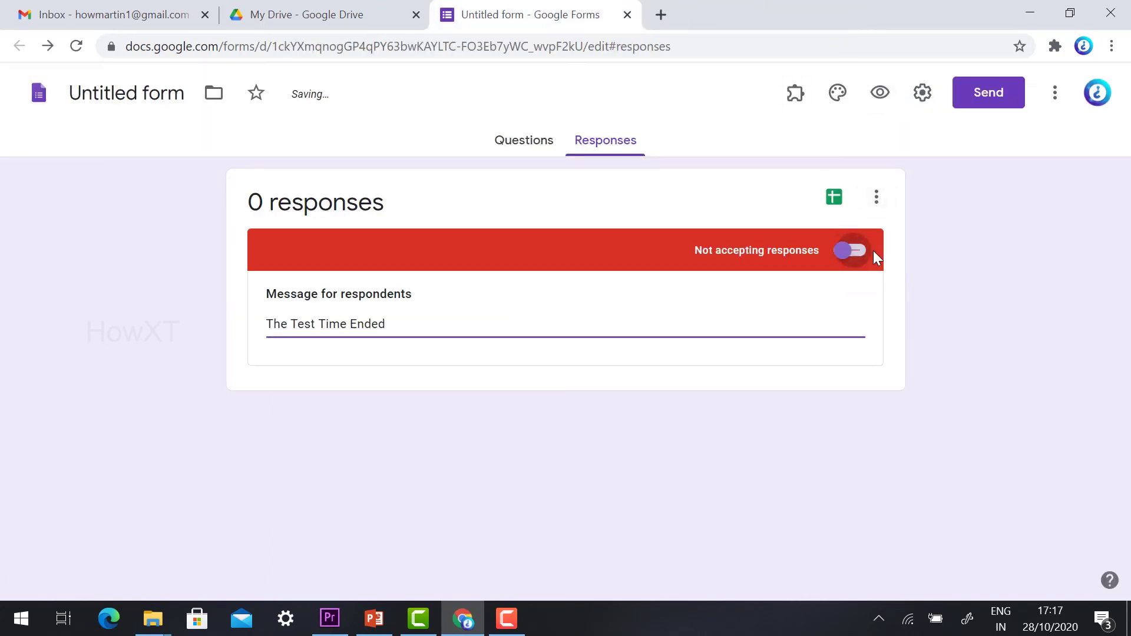
{"action": "left_click", "coordinate": [891, 95]}
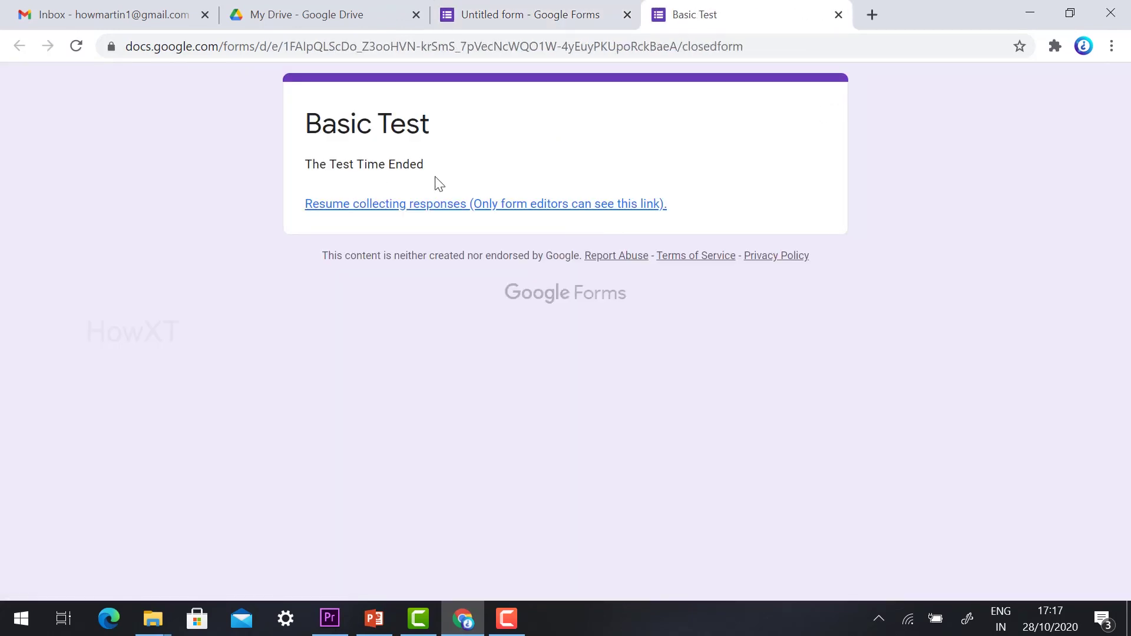
- Extend the respondent message to 'The Test Time Ended Contact your Teacher' and check the closed page
{"action": "left_click", "coordinate": [515, 19]}
{"action": "triple_click", "coordinate": [451, 324]}
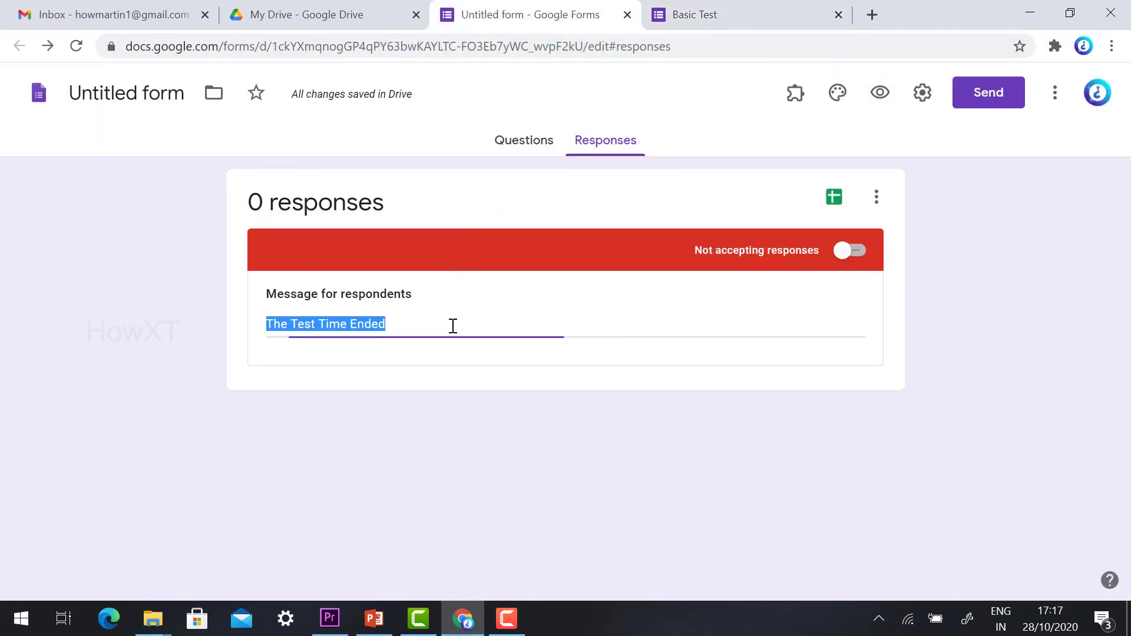
{"action": "left_click", "coordinate": [504, 330]}
{"action": "type", "text": "Co"}
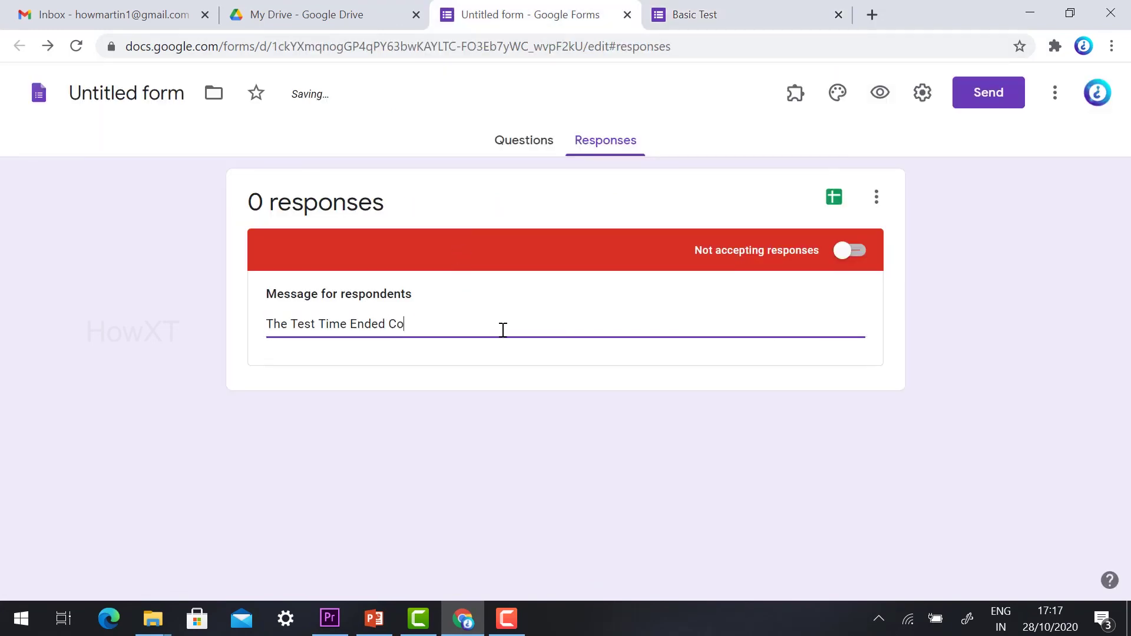
{"action": "type", "text": "ntact your Tea"}
{"action": "left_click", "coordinate": [592, 413]}
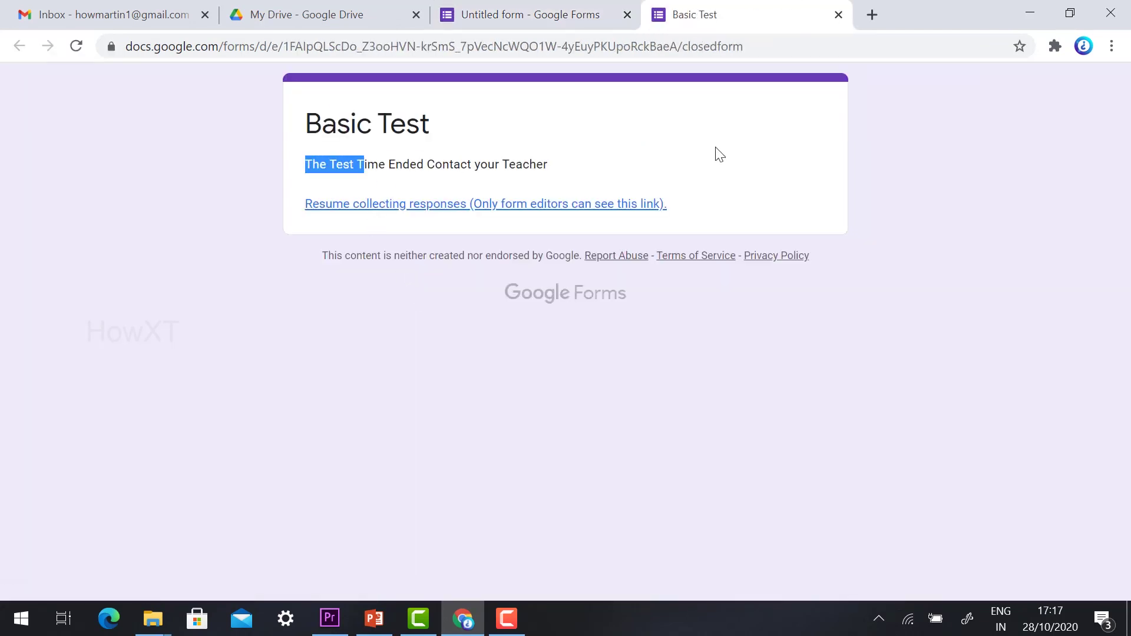
{"action": "left_click", "coordinate": [644, 154]}
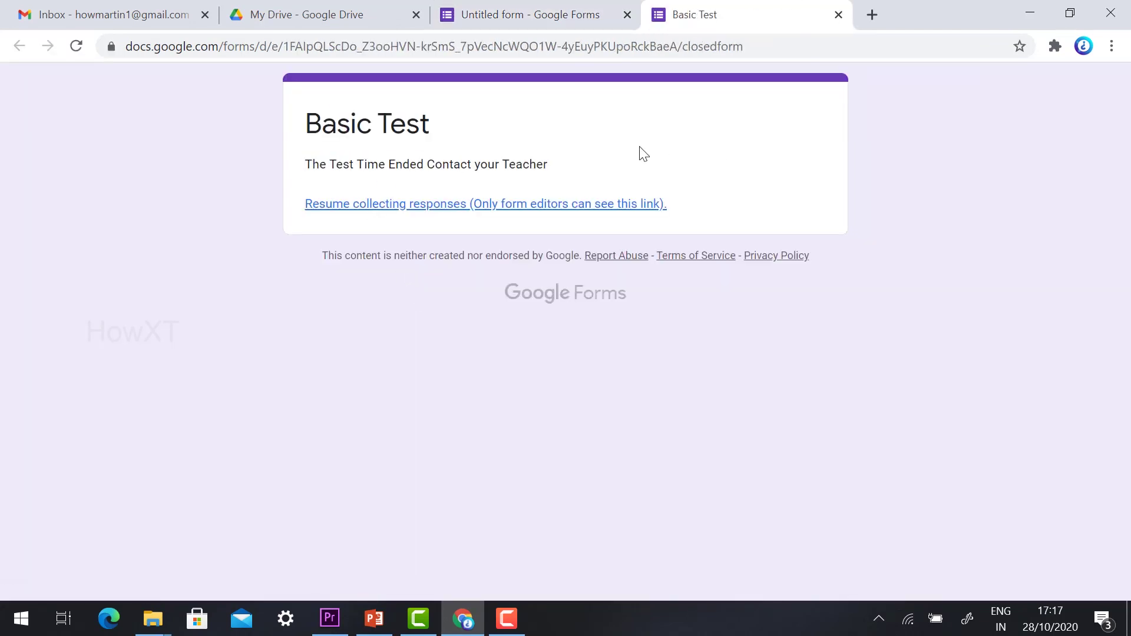